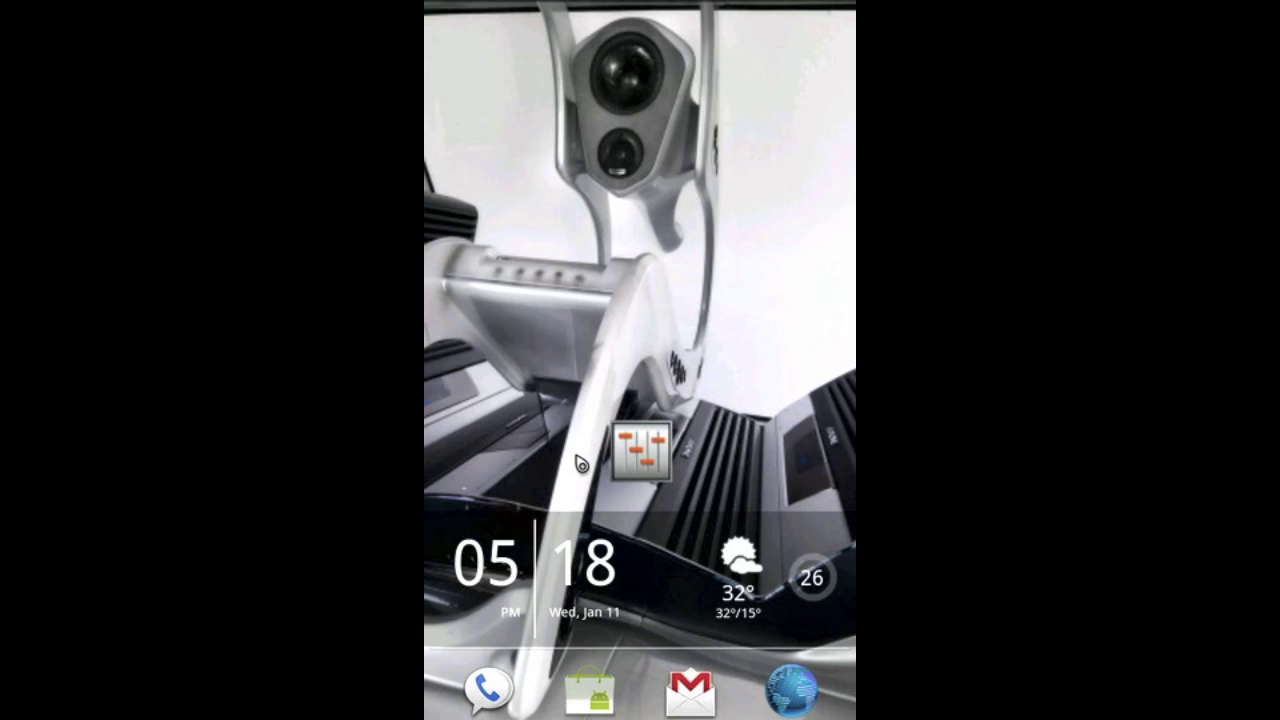
Open the volume levels in the phone's sound settings.
key(F2)
click(652, 675)
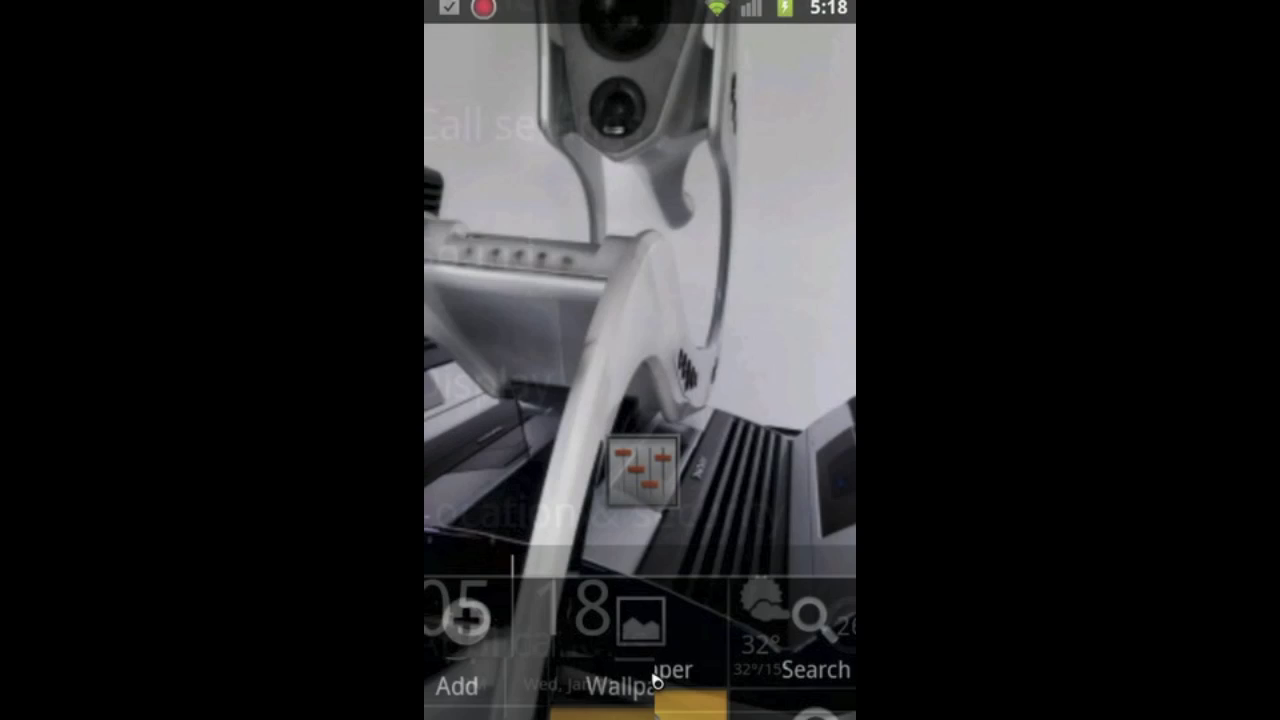
click(673, 279)
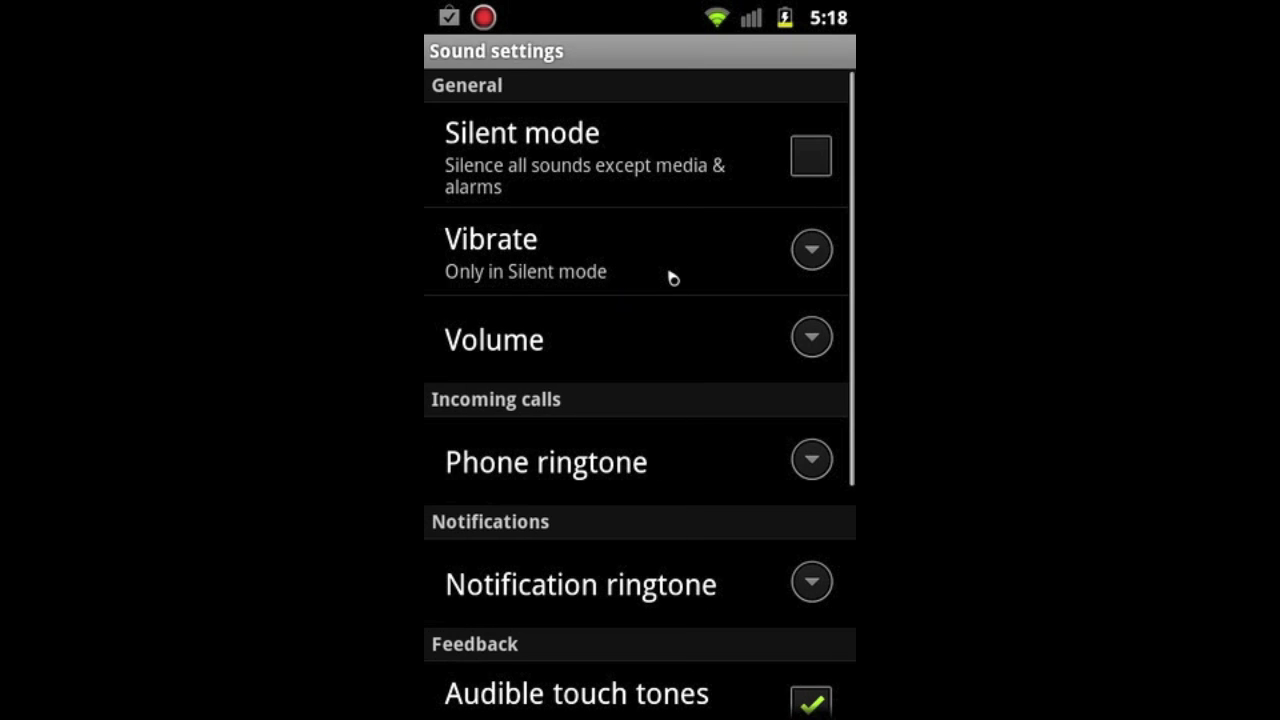
click(598, 334)
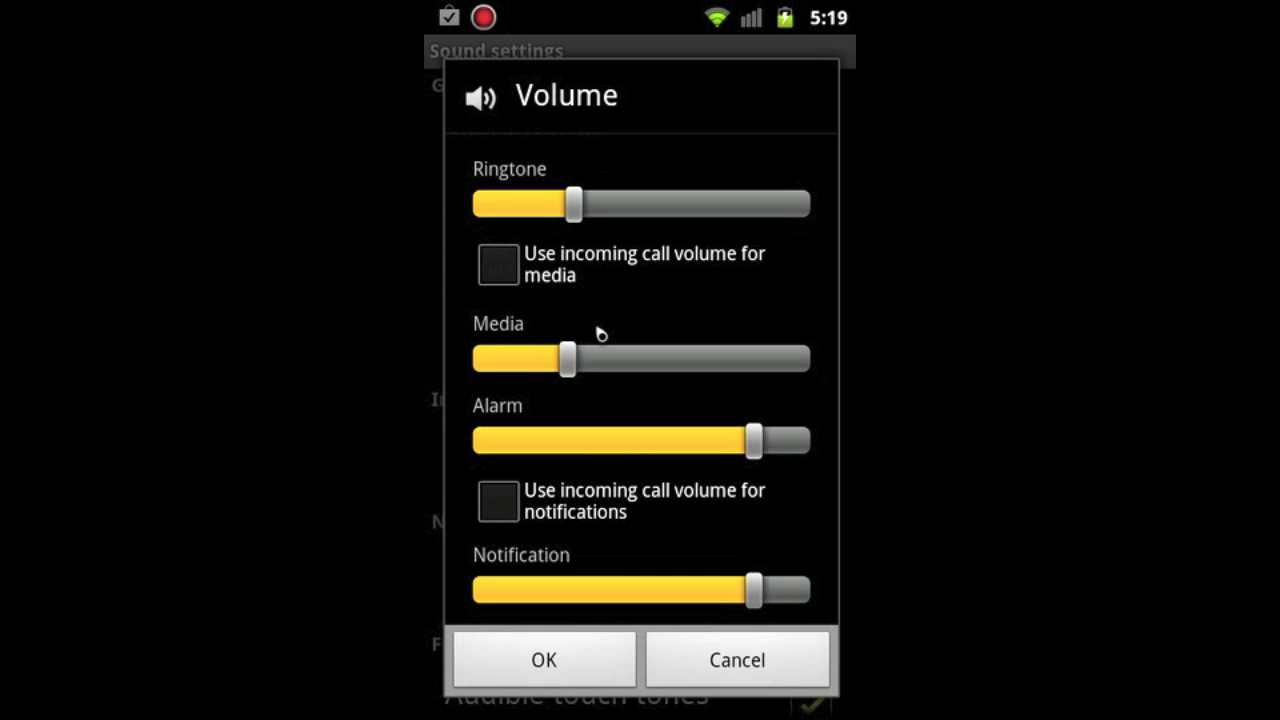
Try tying media to the incoming call volume while lowering the ringtone, do the same for notifications, and untie both.
click(545, 271)
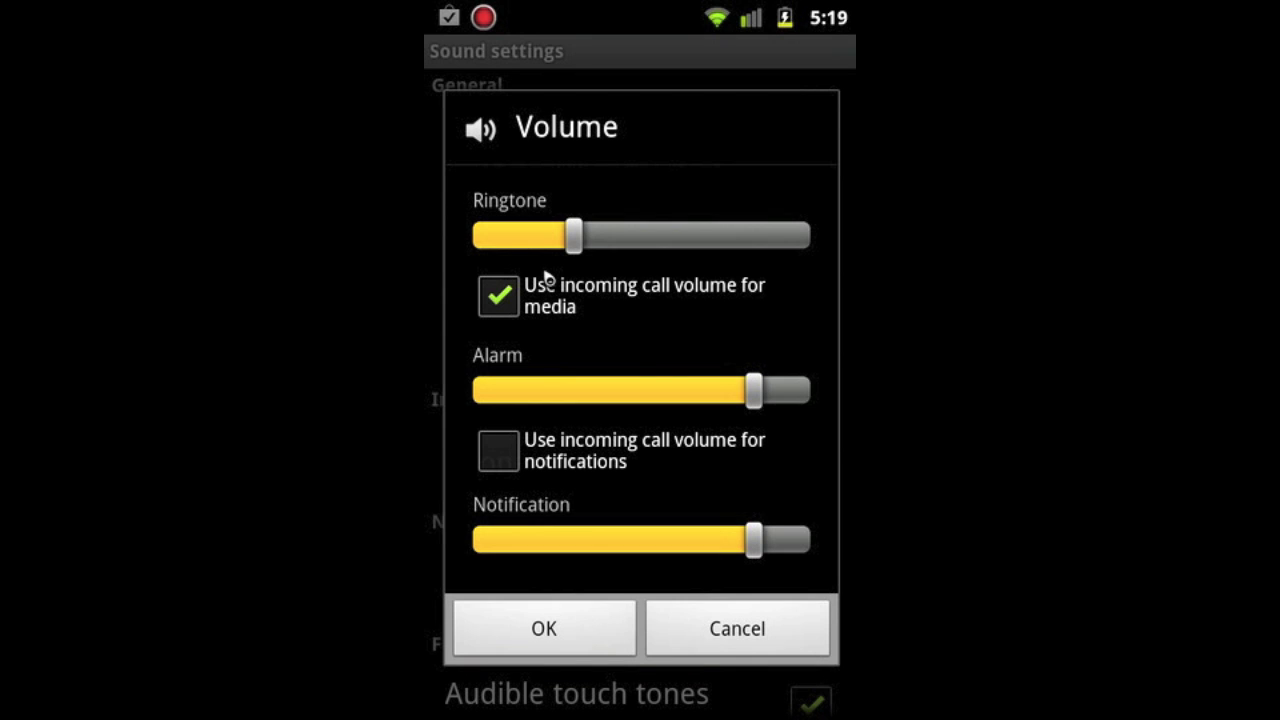
key(Left)
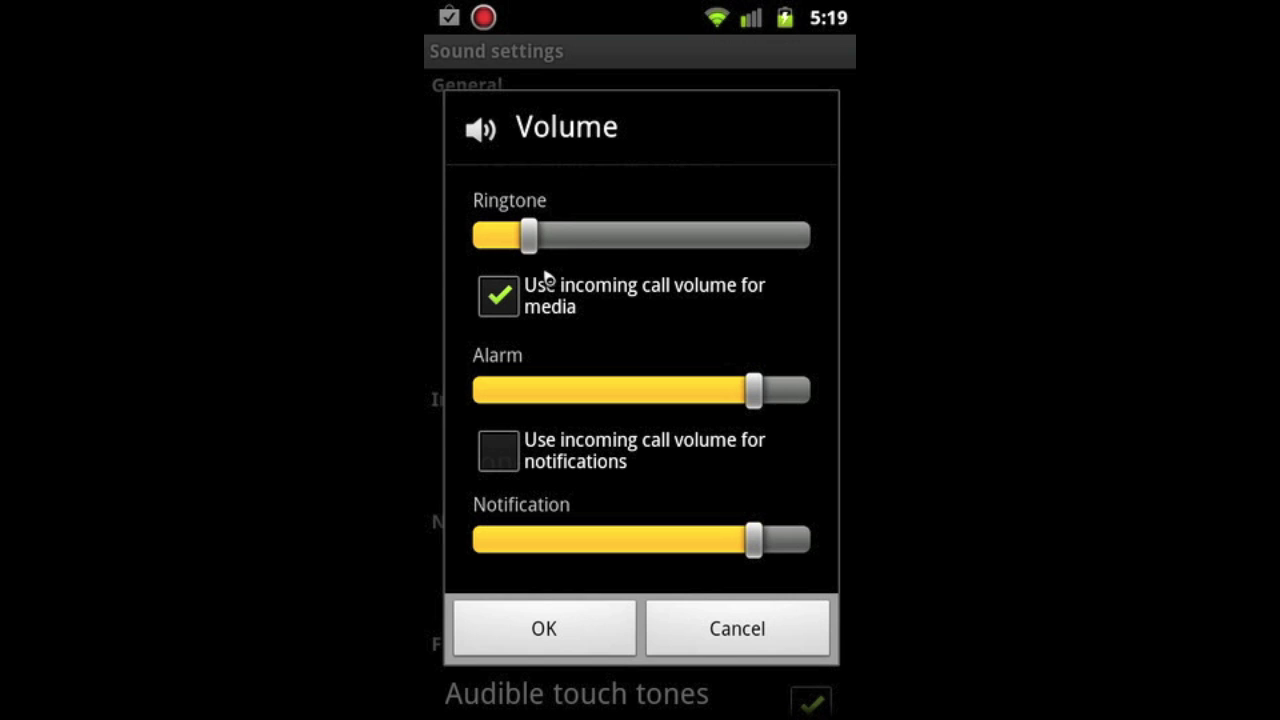
click(499, 290)
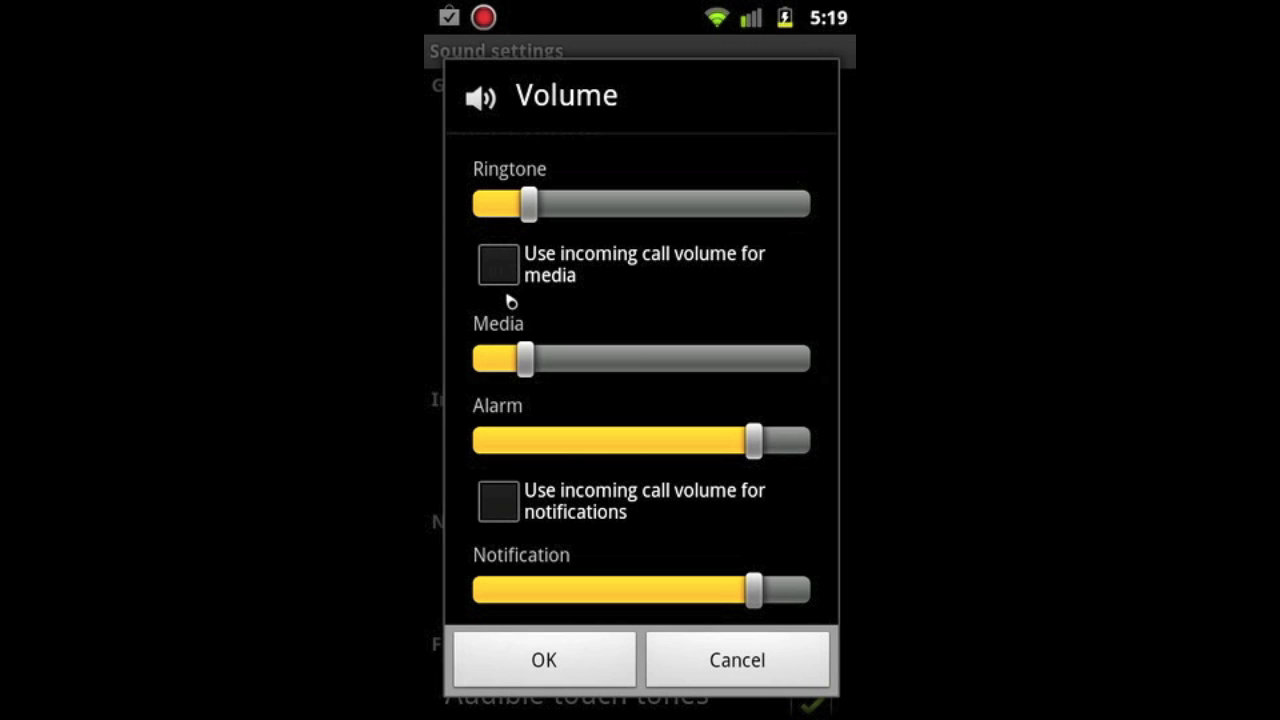
click(506, 508)
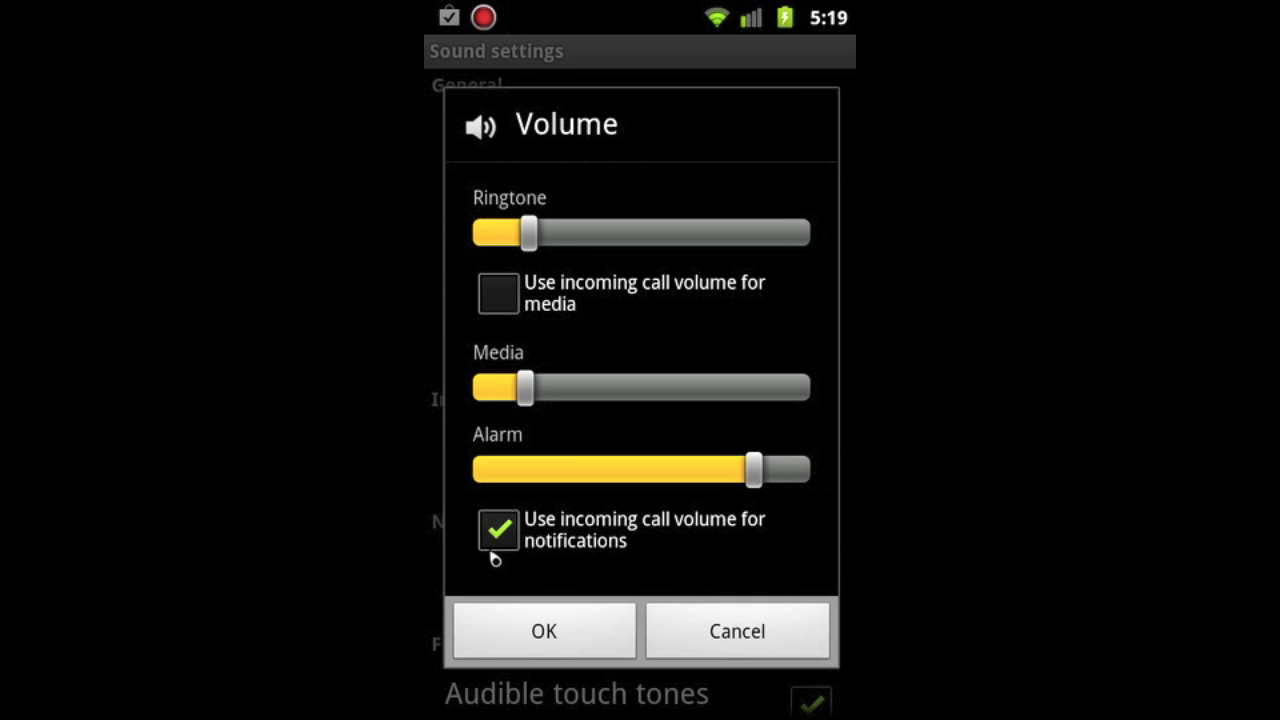
click(494, 556)
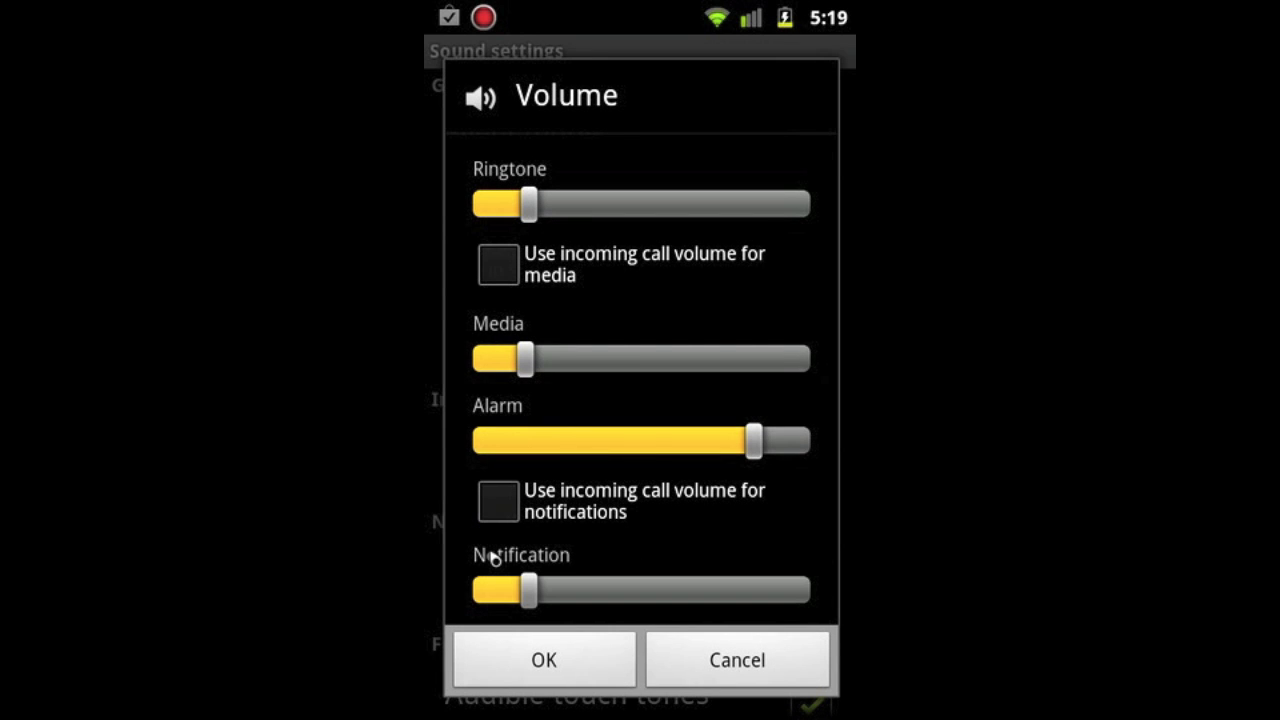
Raise the ringtone volume to just over half and media and notification to about 40 percent, save, and return to the home screen.
drag(529, 204, 671, 214)
drag(525, 358, 614, 371)
drag(535, 595, 643, 606)
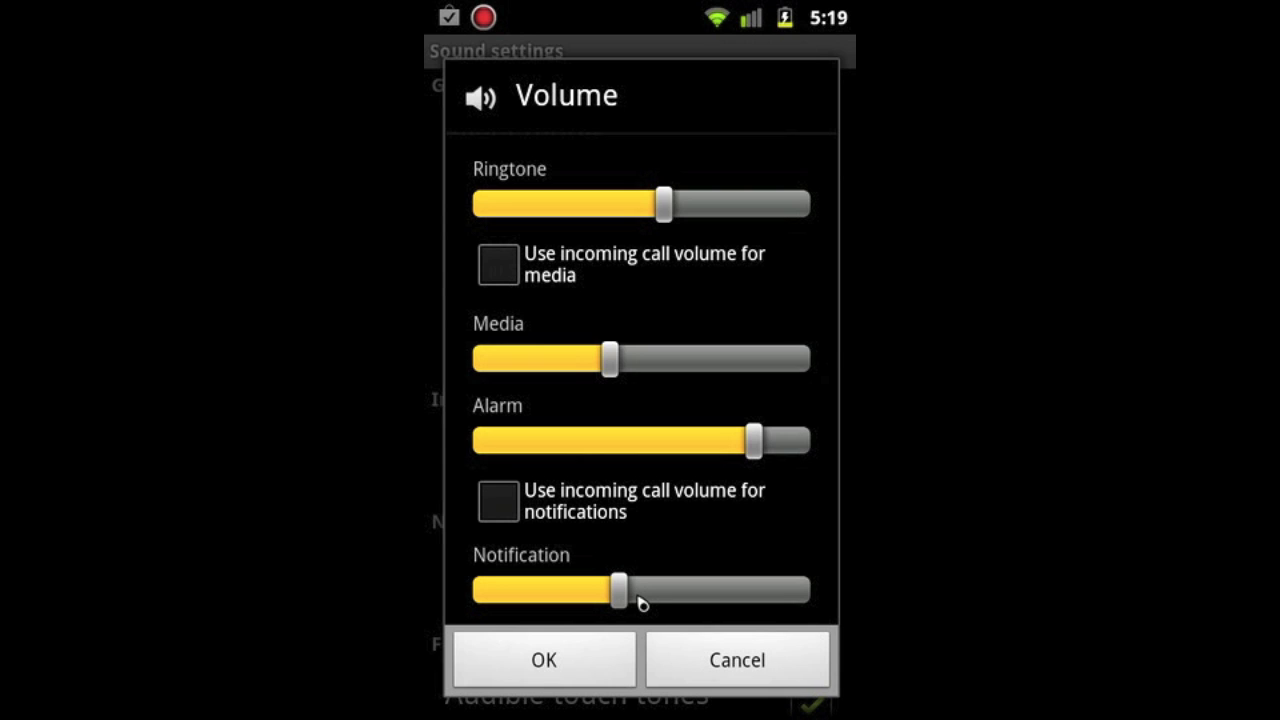
click(580, 662)
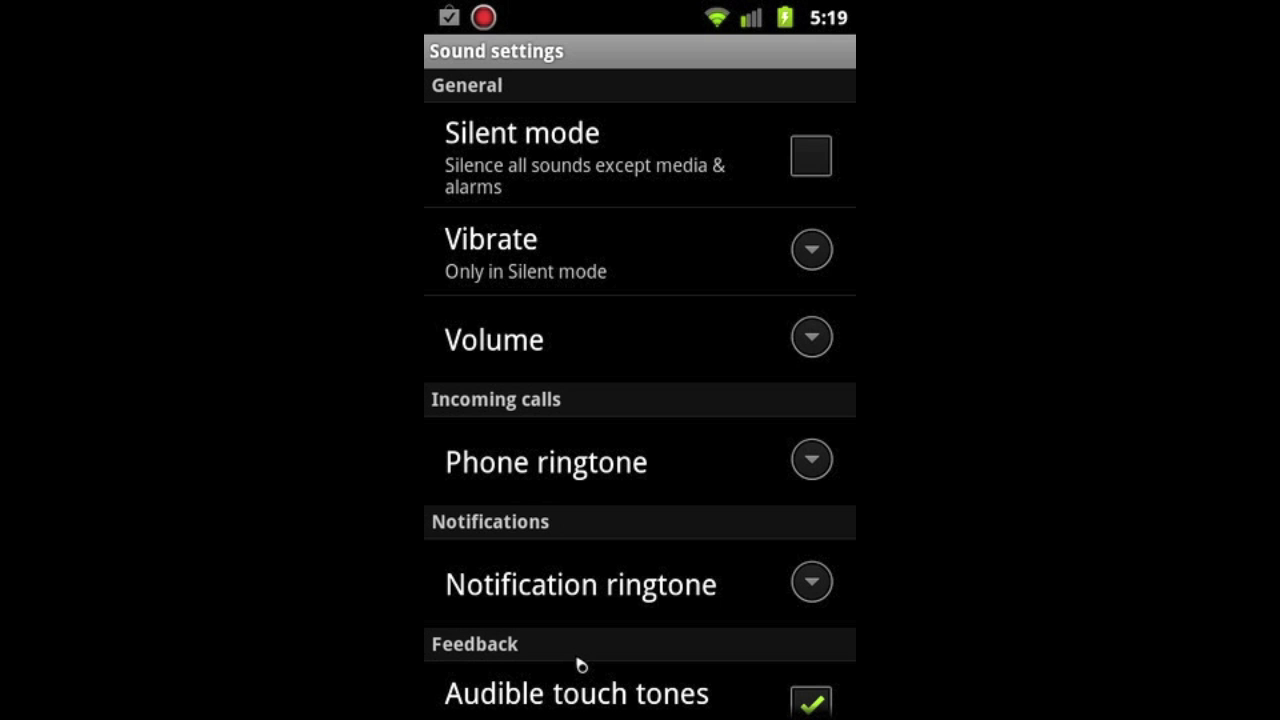
key(Home)
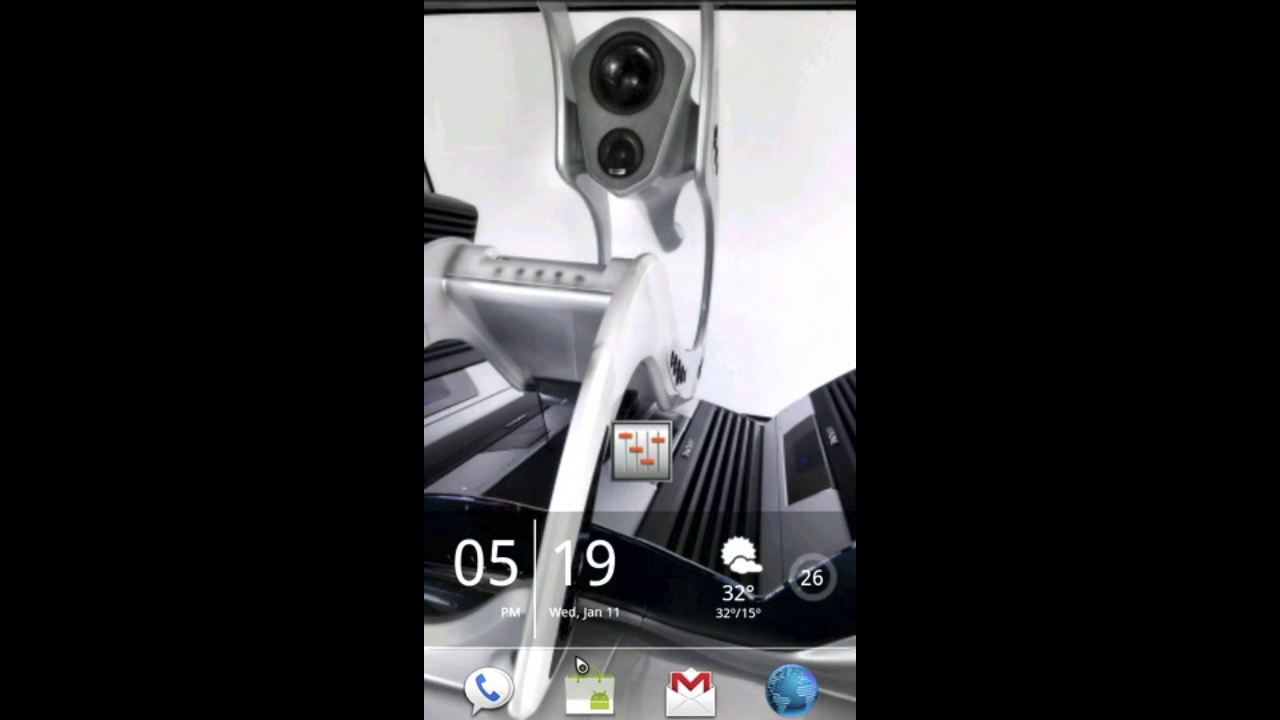
Review the volume levels in the phone's sound settings, leave without saving and return to the home screen.
key(Menu)
click(646, 693)
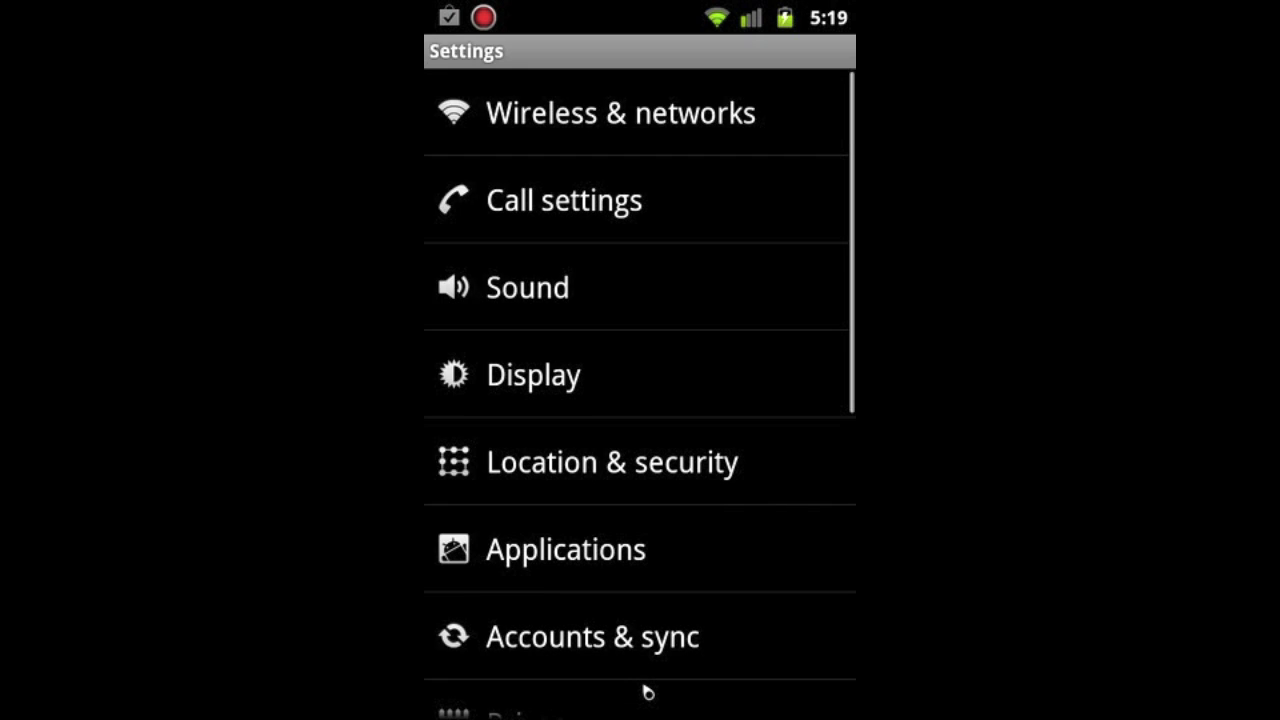
click(649, 306)
click(694, 366)
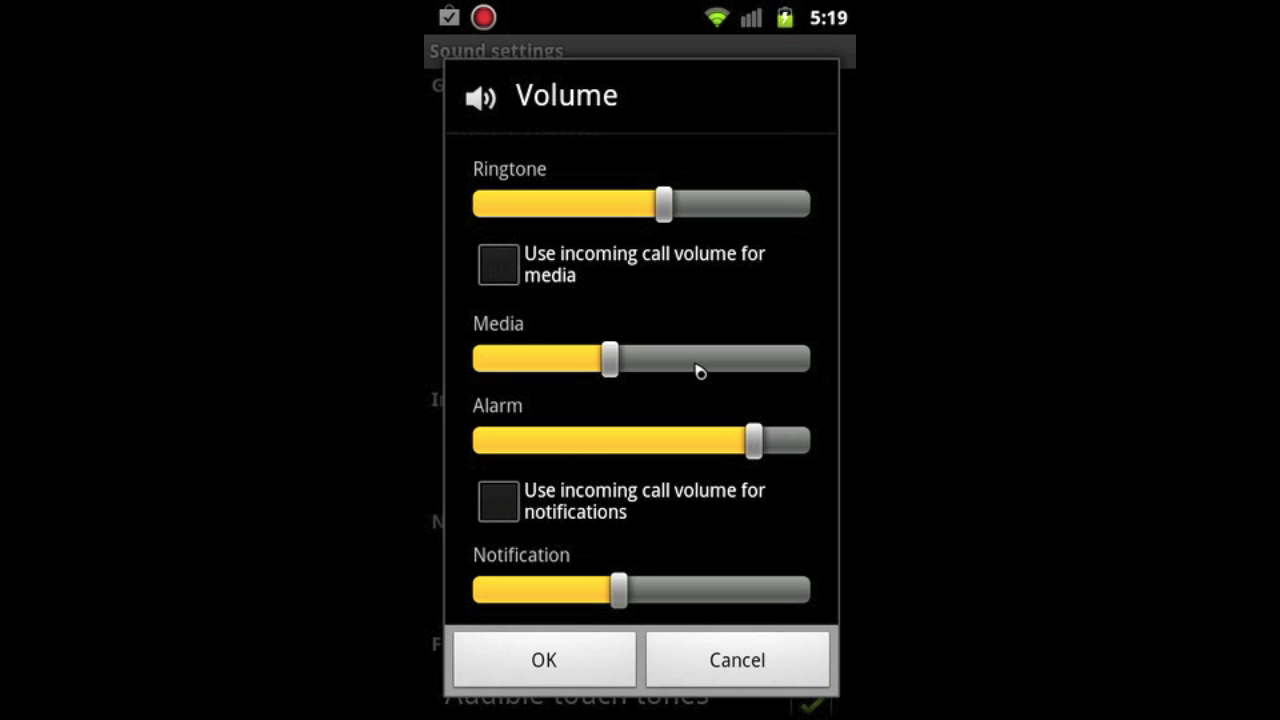
click(743, 663)
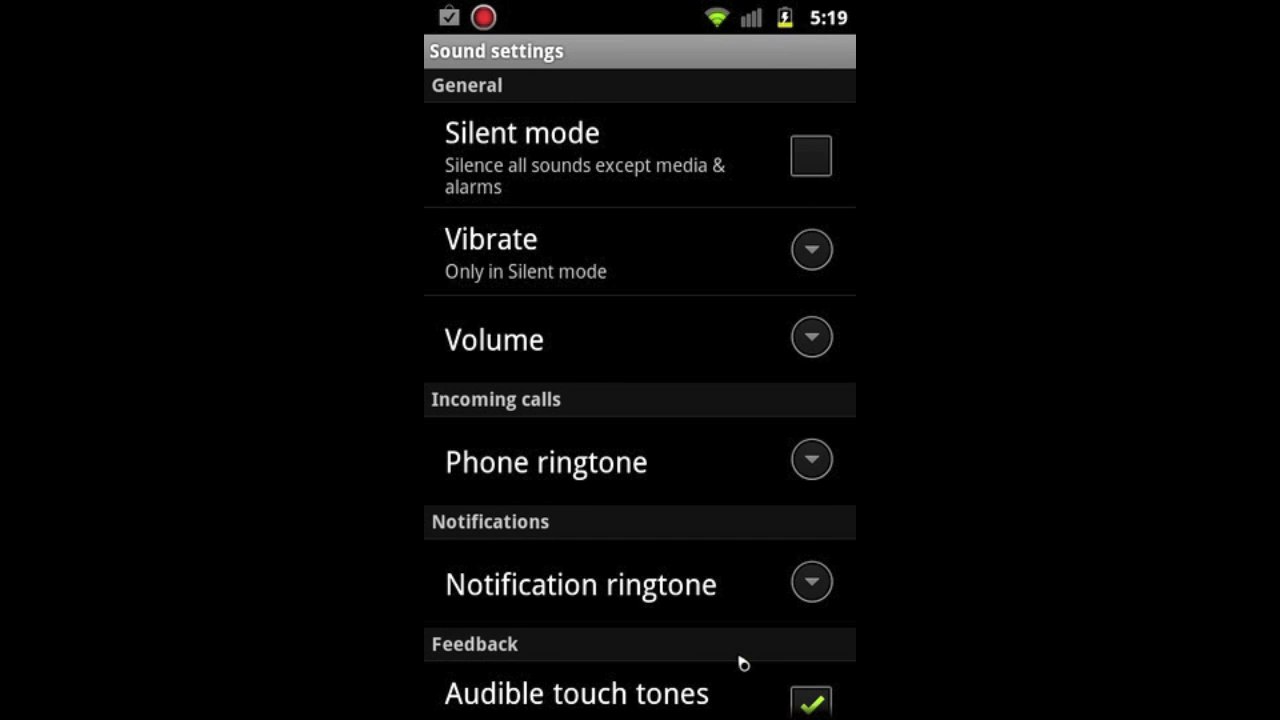
key(Home)
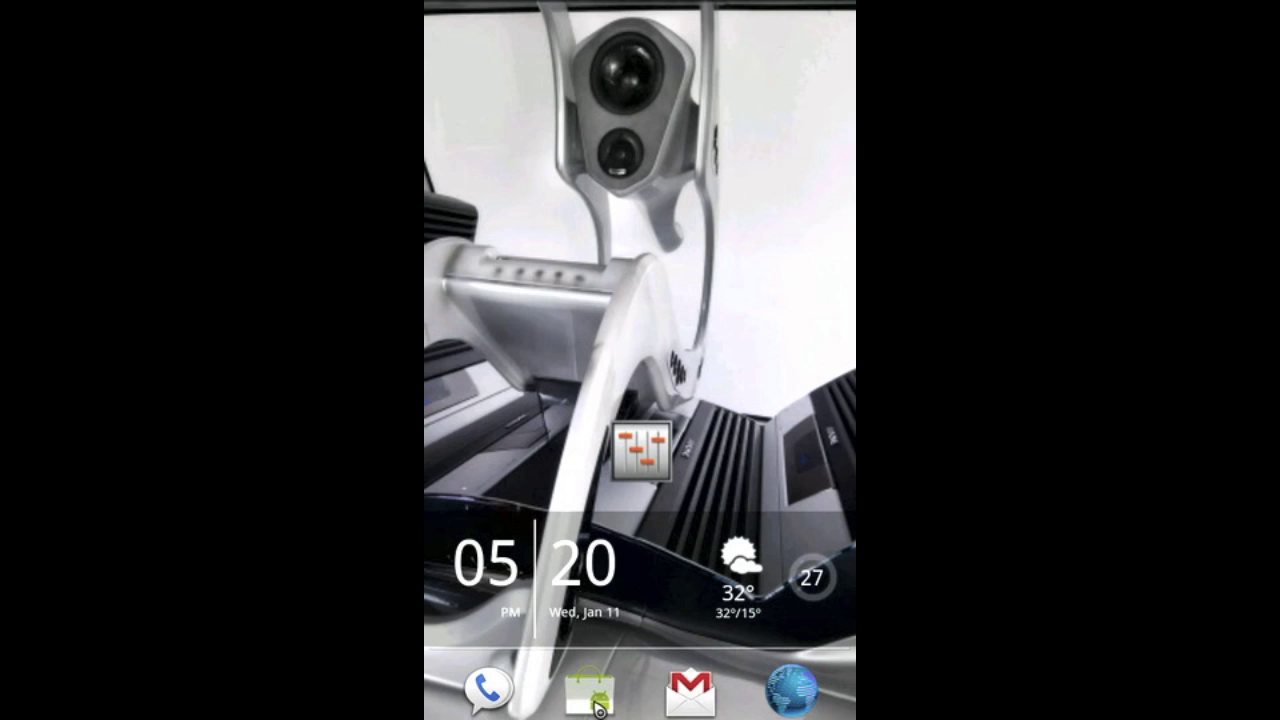
View the Sound Manager v2 page in the Android Market and return to the home screen.
click(598, 708)
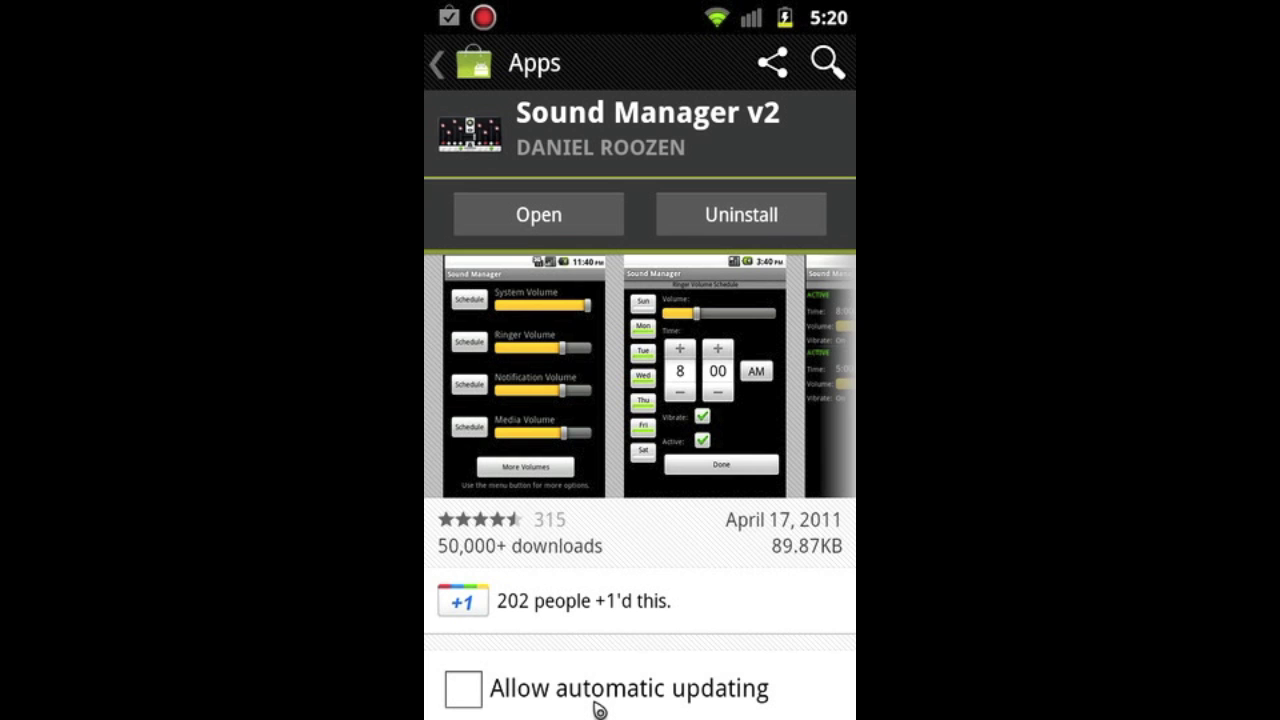
key(Escape)
key(Escape)
key(Home)
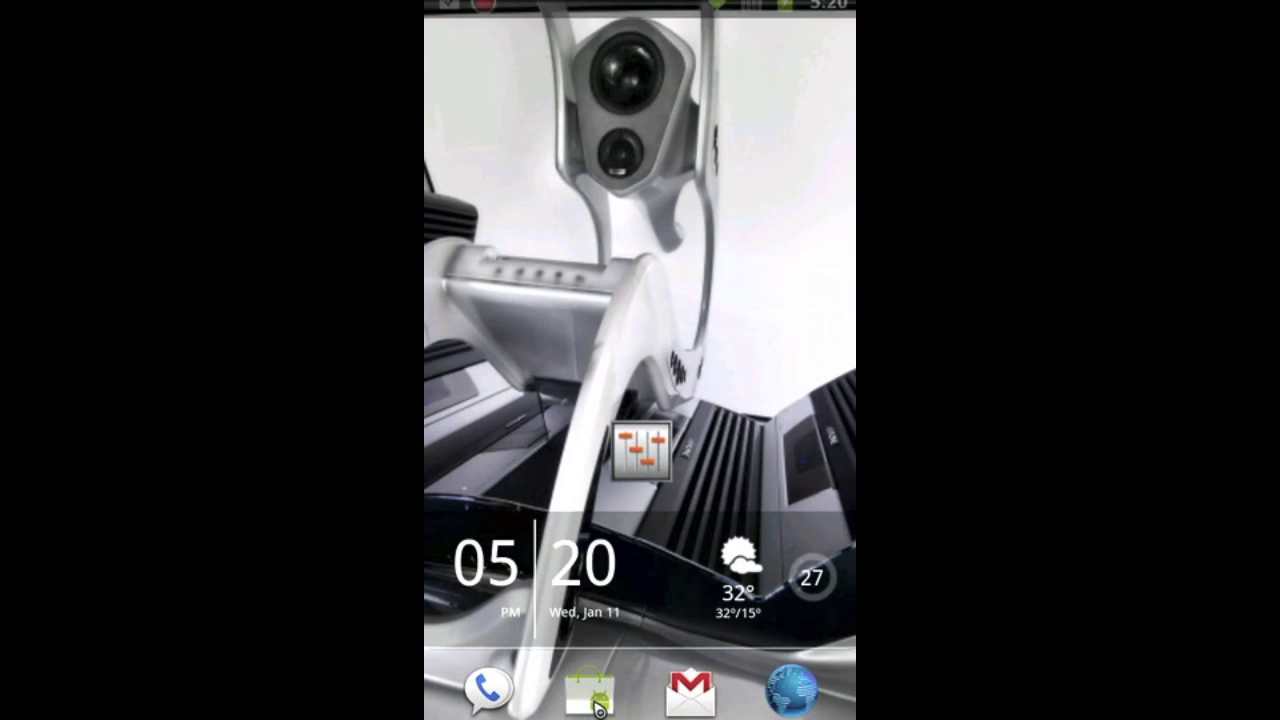
Open Sound Manager from the home screen and set the system volume to maximum.
click(641, 452)
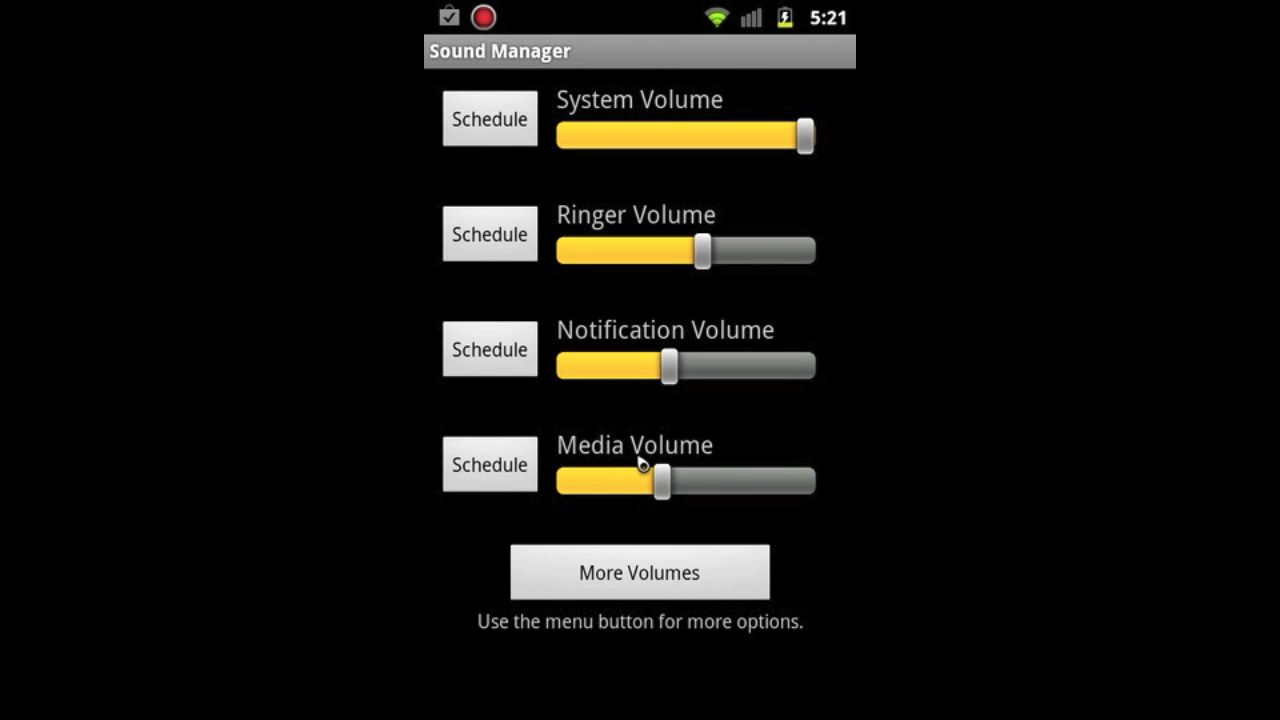
key(Escape)
click(641, 452)
drag(805, 134, 835, 154)
Mute the system, ringer, notification and media volumes all at once.
key(Menu)
click(658, 489)
click(629, 369)
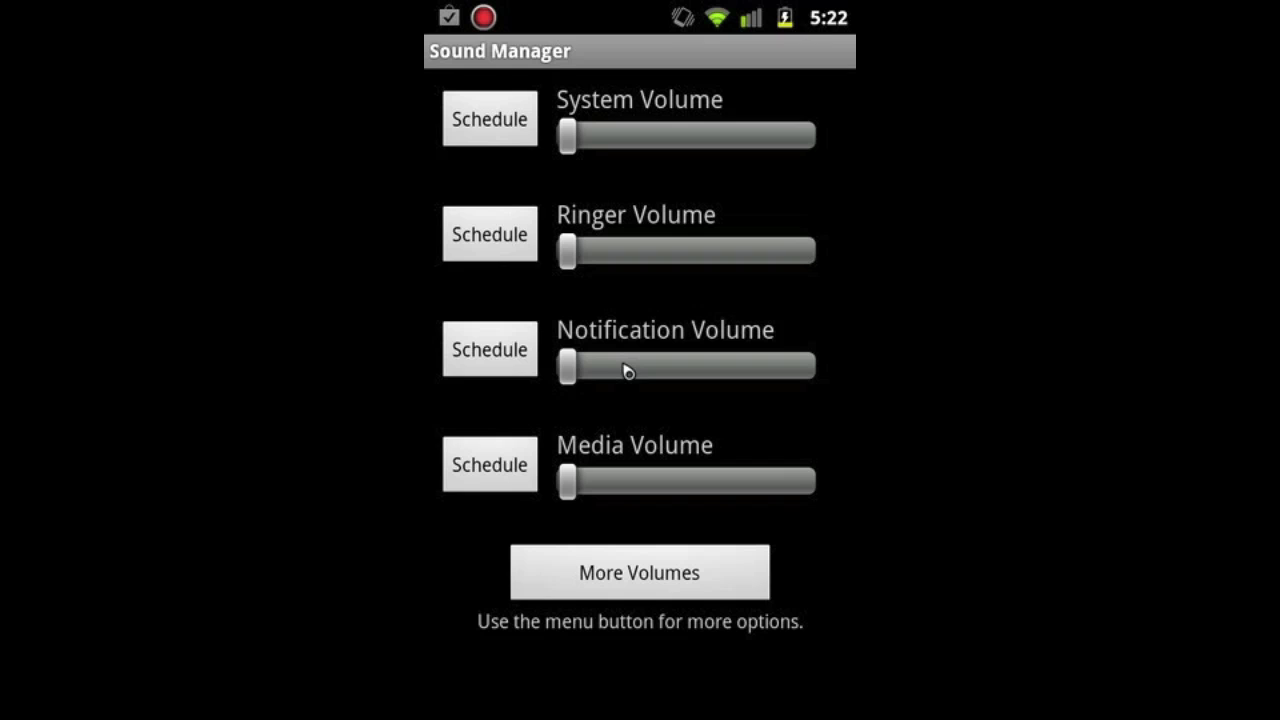
Unmute all volumes to restore the previous levels.
key(Menu)
click(640, 488)
click(671, 371)
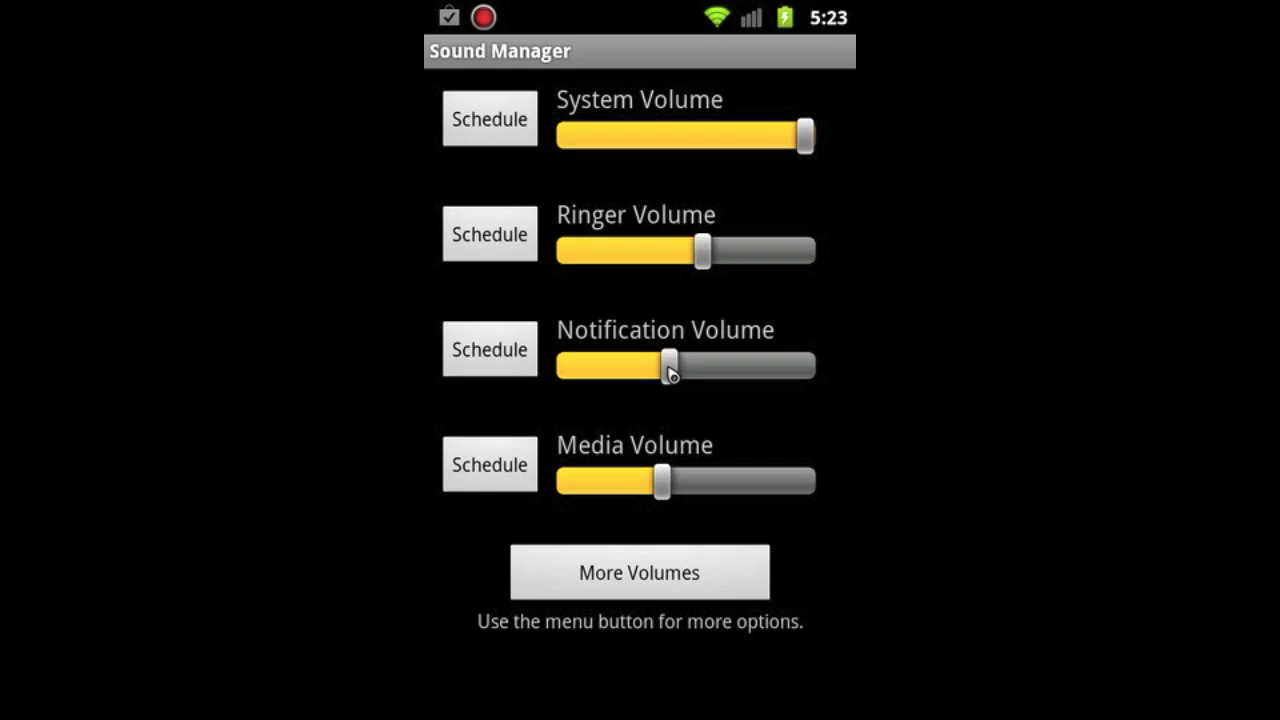
Create a new notification volume schedule and add Sunday and Saturday so that it covers every day.
click(488, 327)
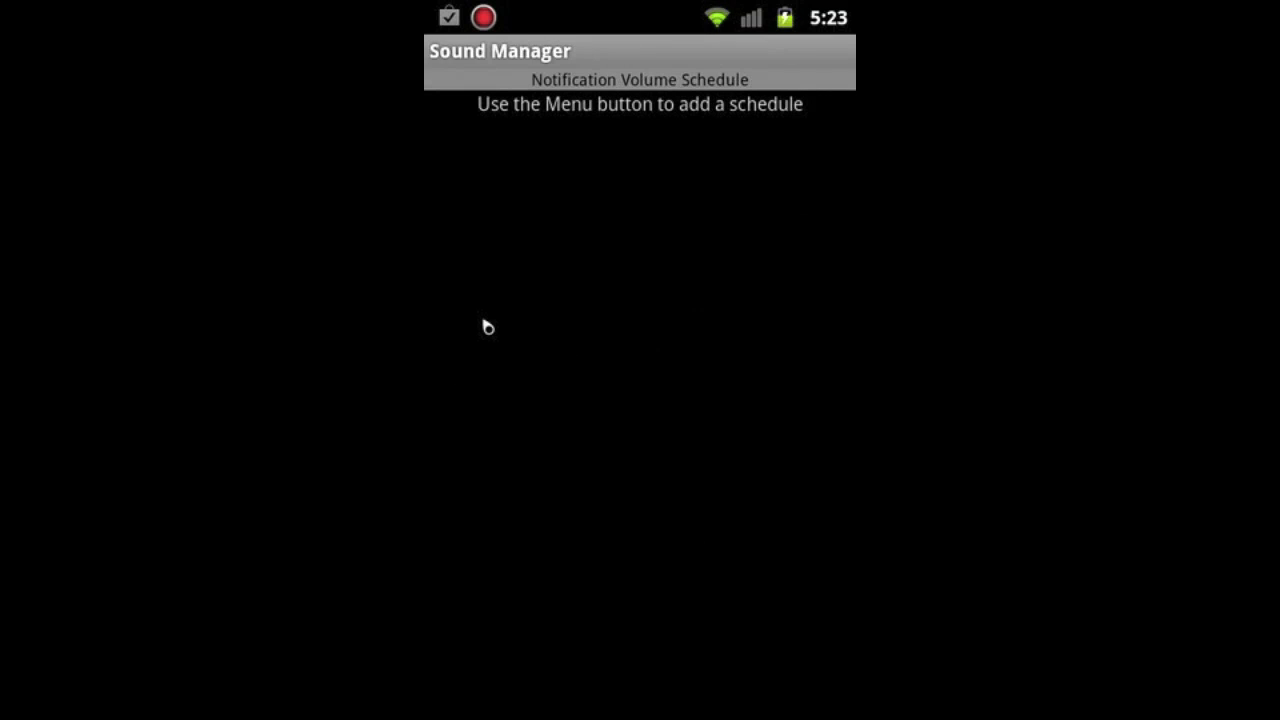
key(Menu)
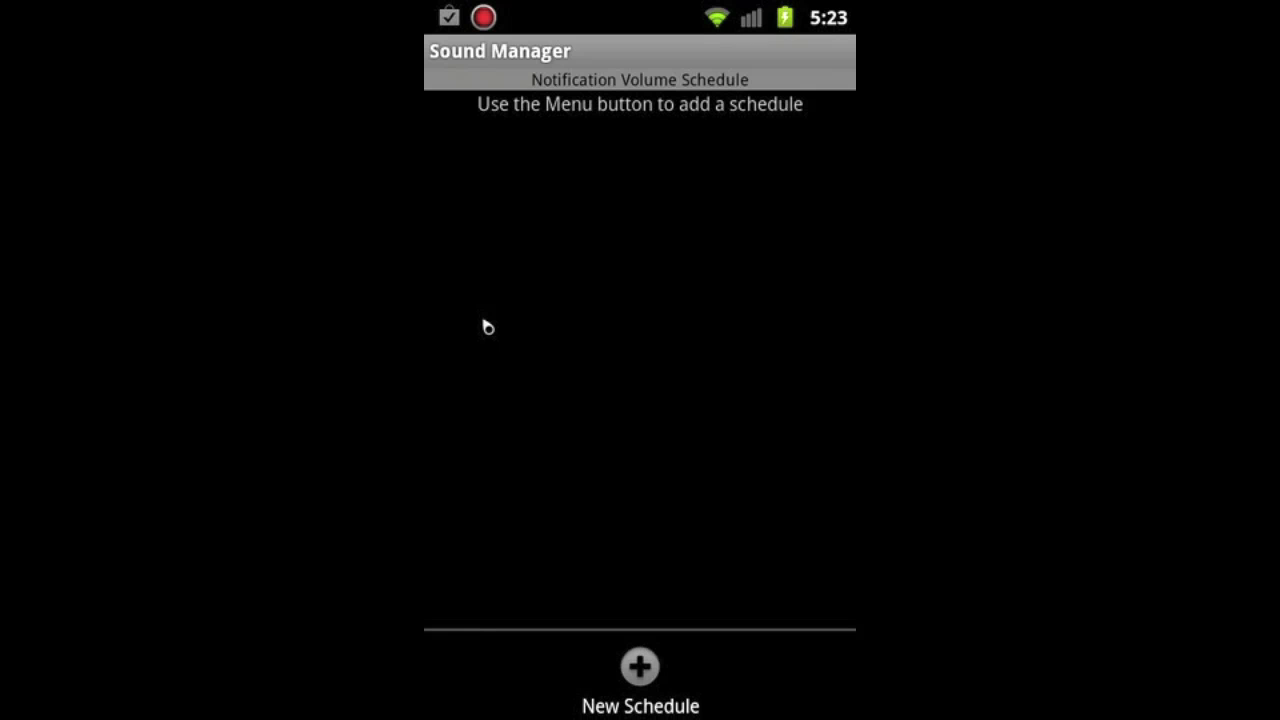
click(648, 670)
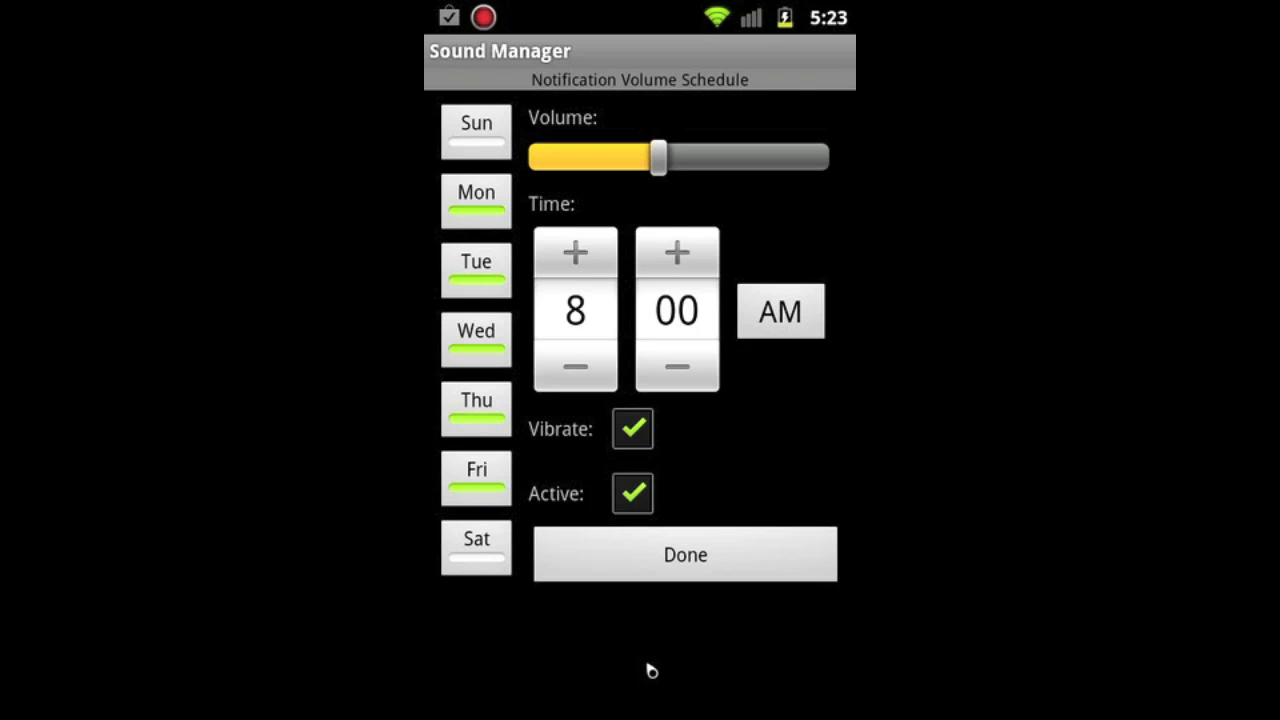
click(471, 123)
click(475, 555)
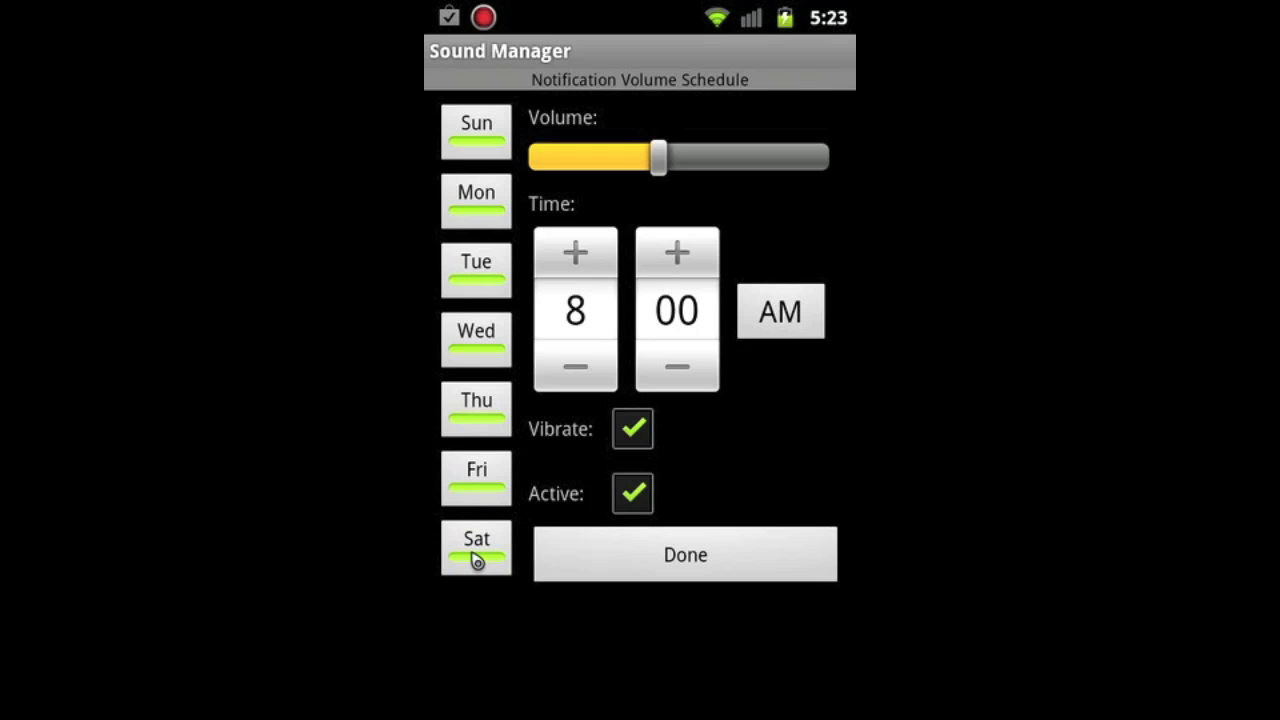
Set the schedule to 7:00 AM with the volume at about 70 percent and vibrate off, and save it.
click(578, 366)
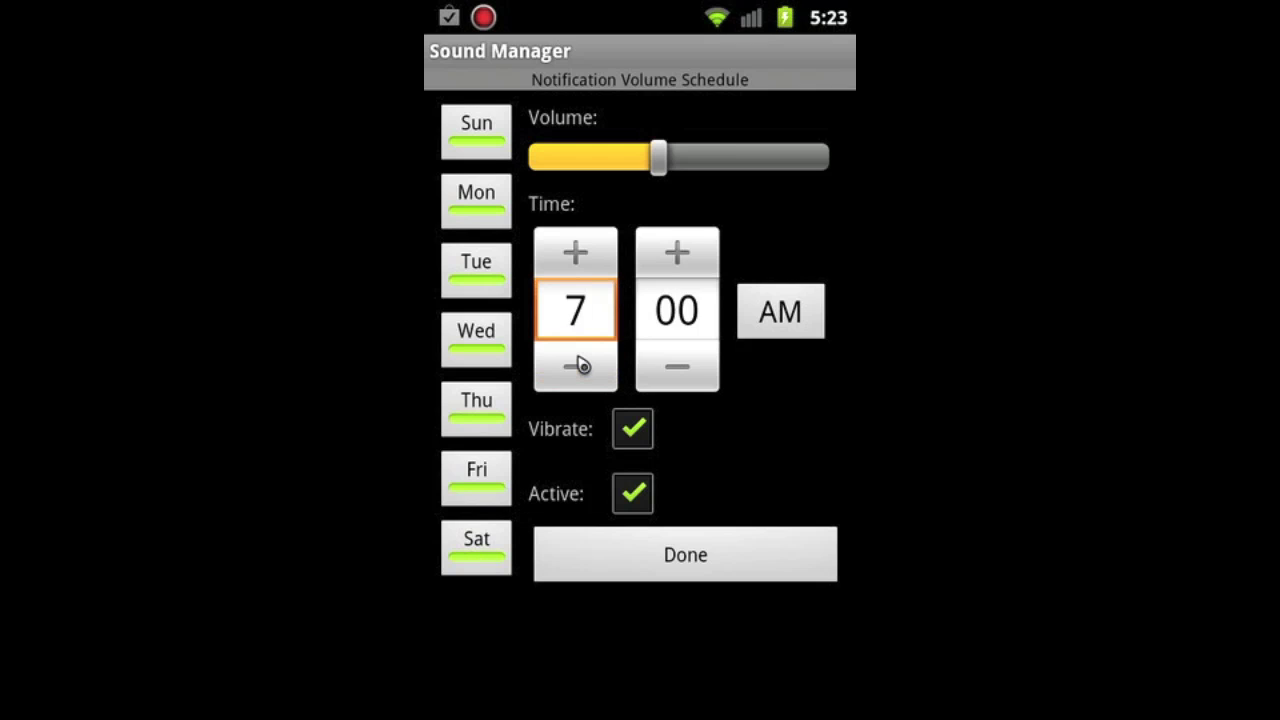
drag(680, 156, 740, 157)
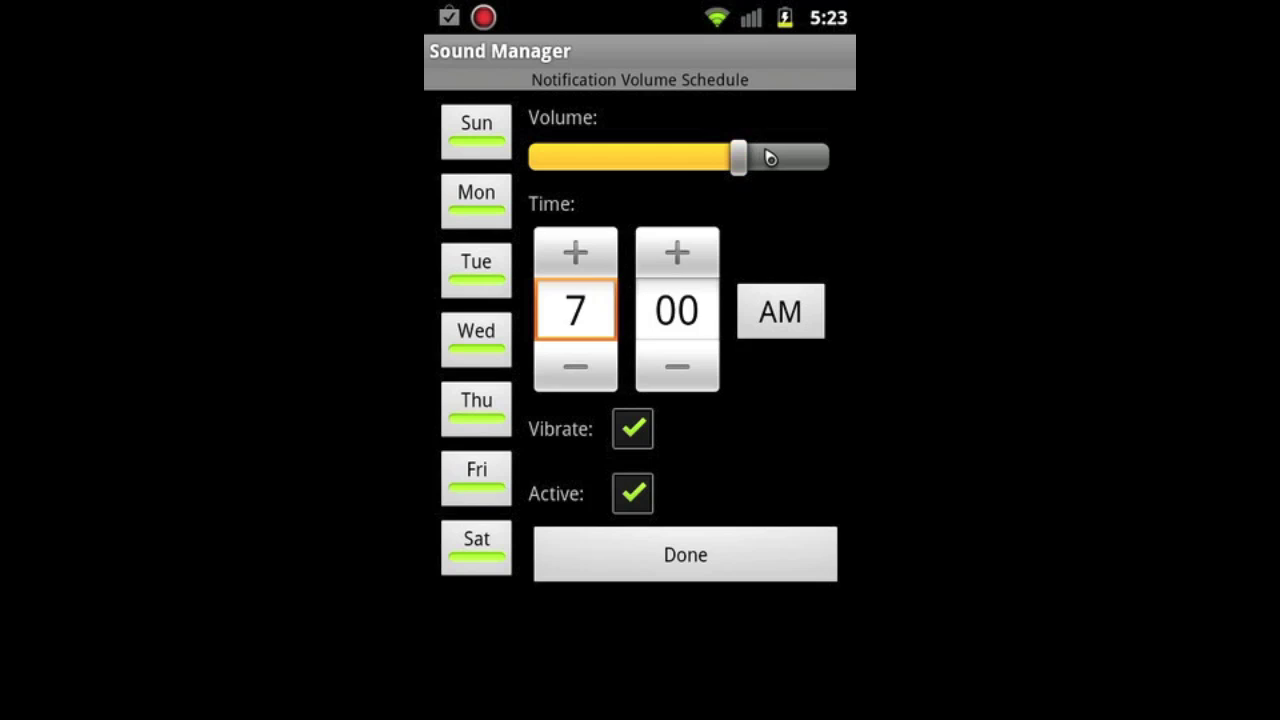
click(627, 430)
click(703, 543)
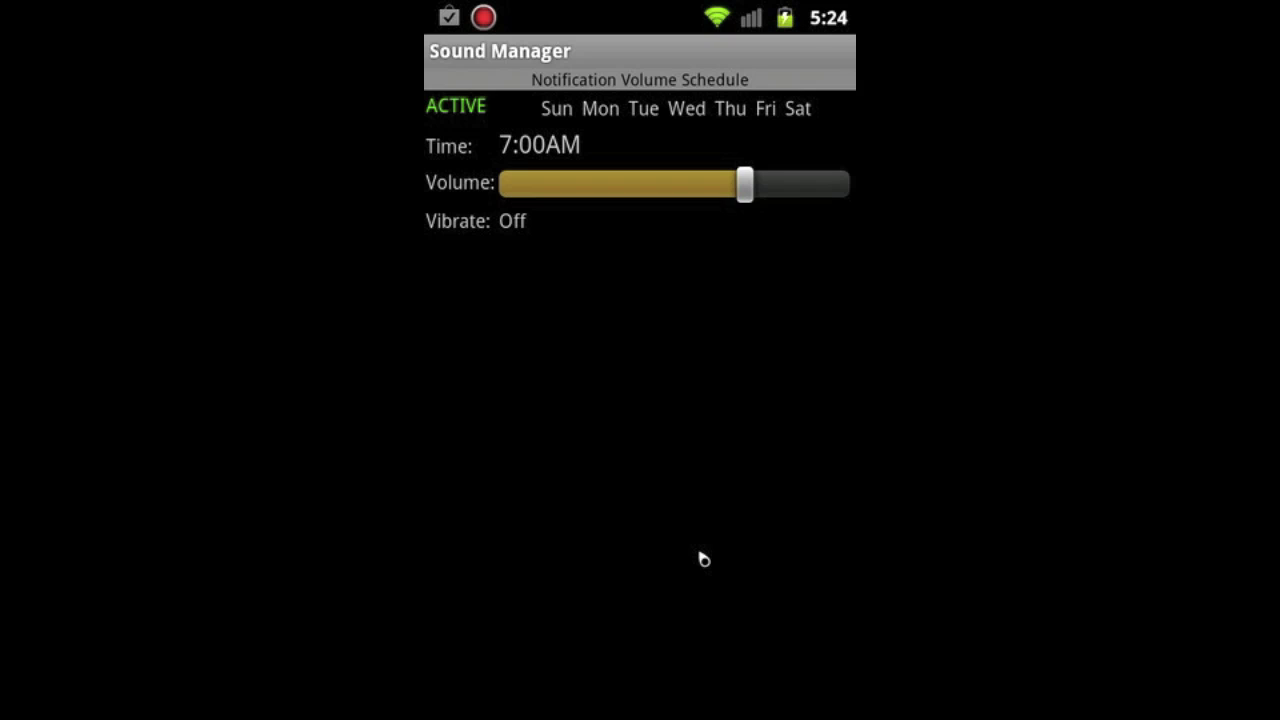
Create a second notification volume schedule and include Sunday and Saturday along with the weekdays.
key(F2)
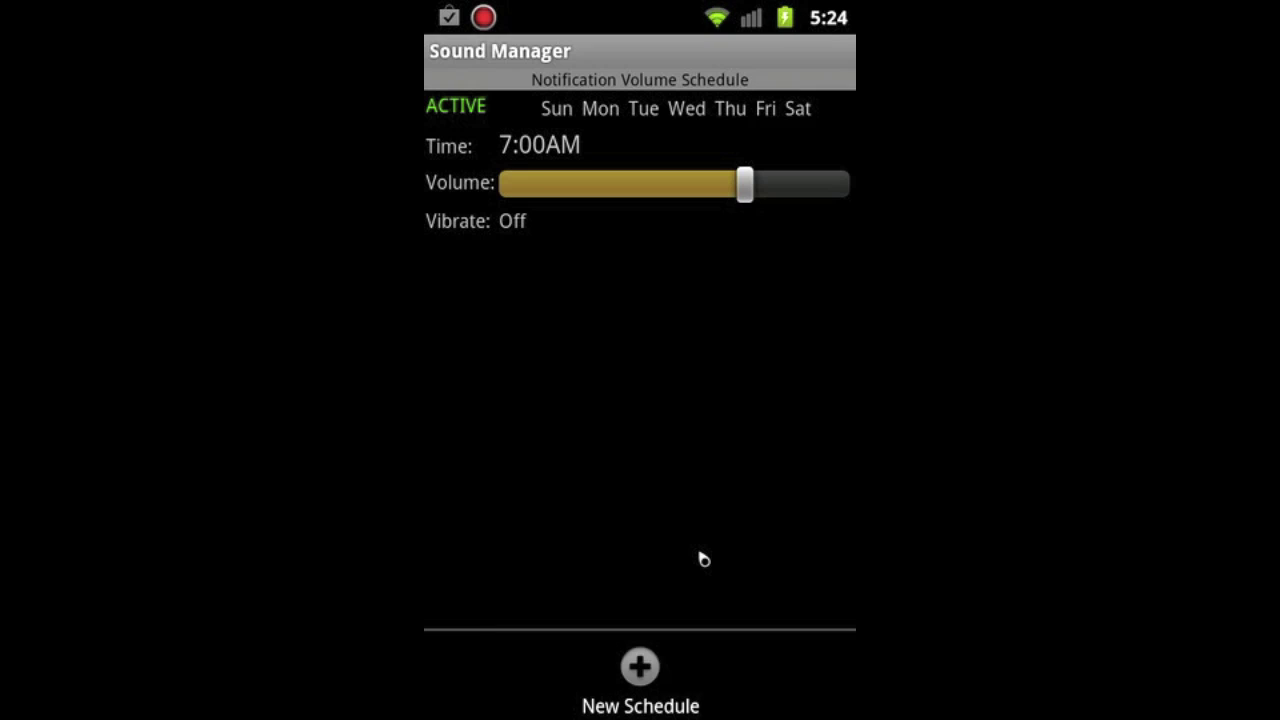
click(662, 661)
click(490, 126)
click(479, 552)
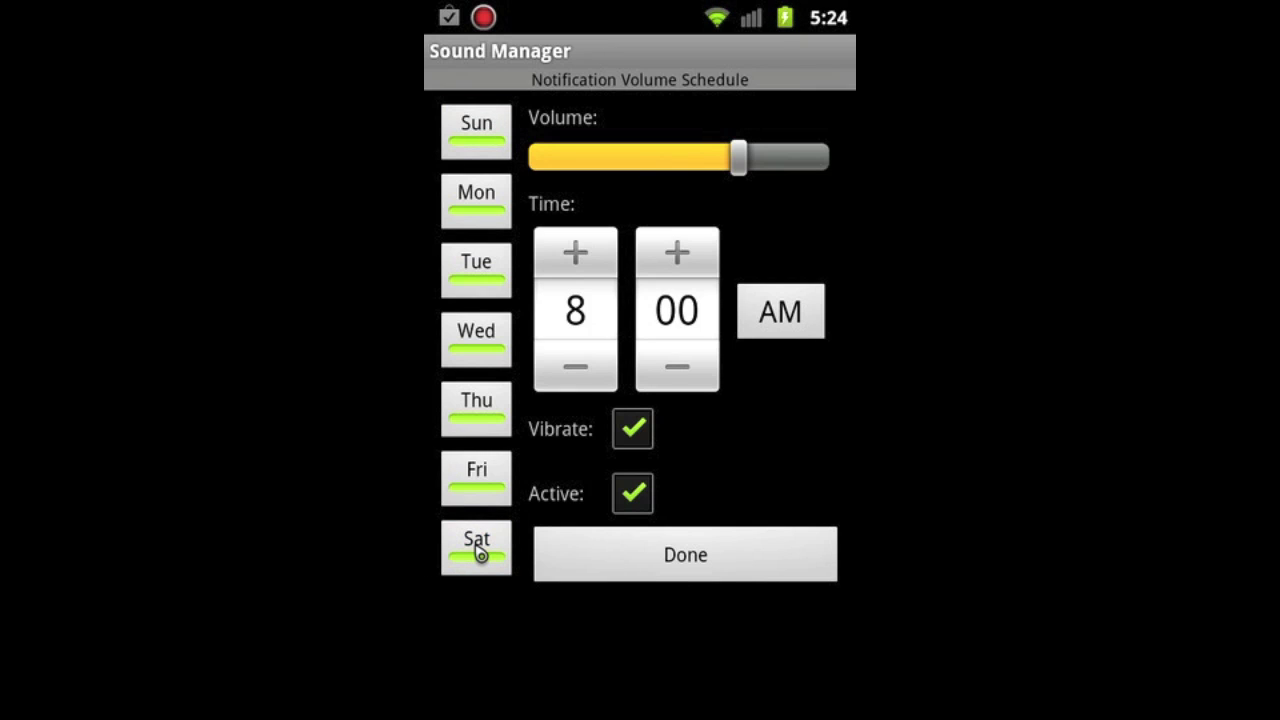
Try excluding Sunday, Tuesday and Thursday from the second schedule, and include all three again.
click(491, 128)
click(481, 268)
click(484, 404)
click(484, 404)
click(480, 272)
click(482, 127)
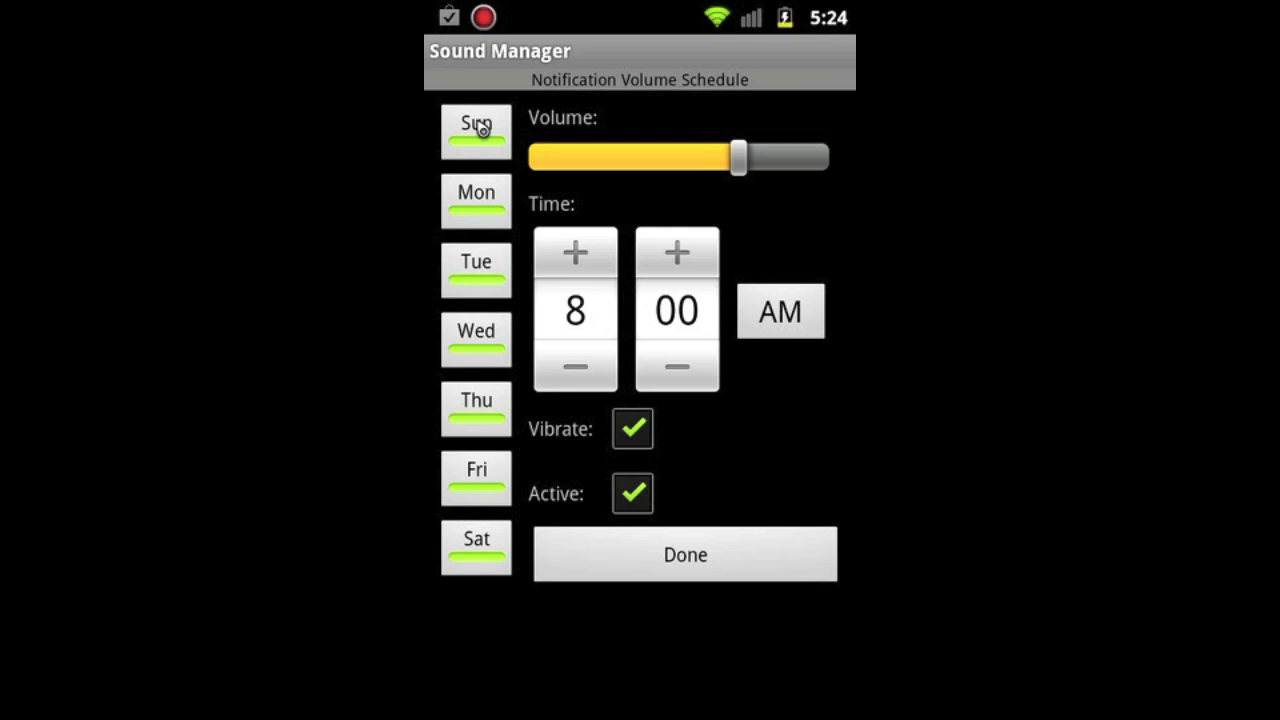
Set the second schedule to 10:00 PM with the volume at zero and vibrate on, and save it.
click(577, 252)
click(577, 252)
click(780, 311)
drag(737, 157, 532, 157)
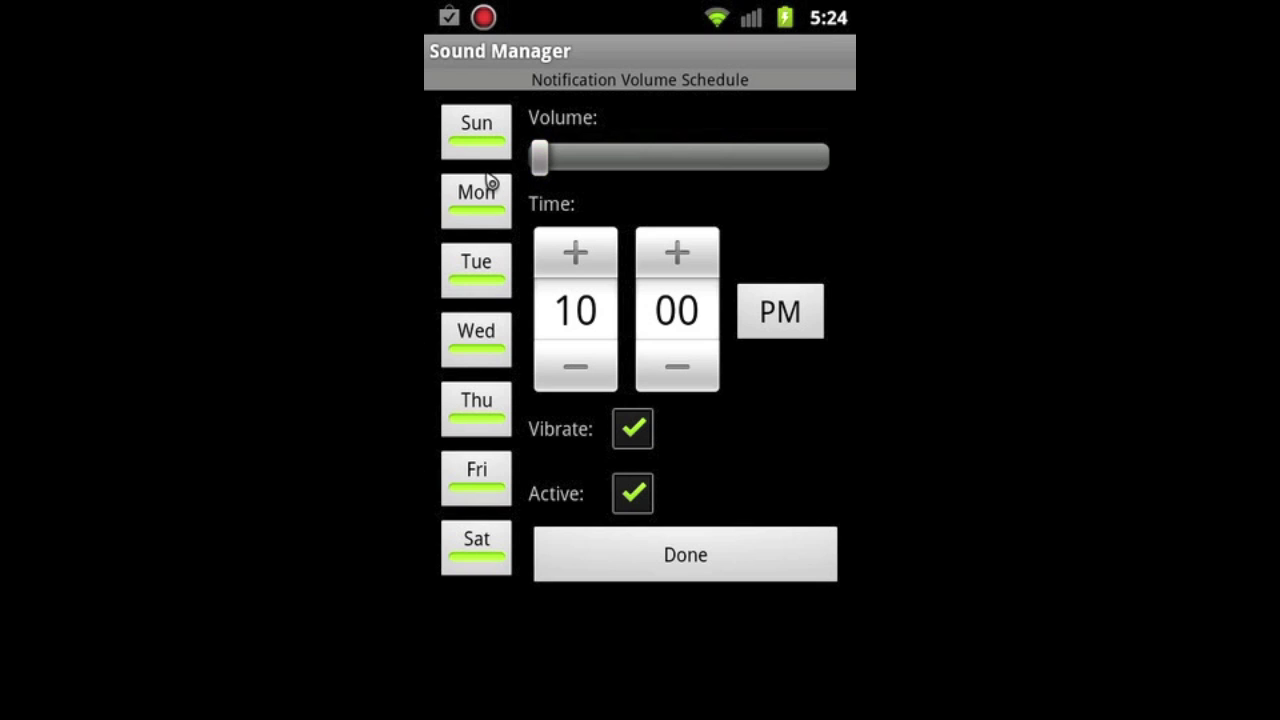
click(677, 545)
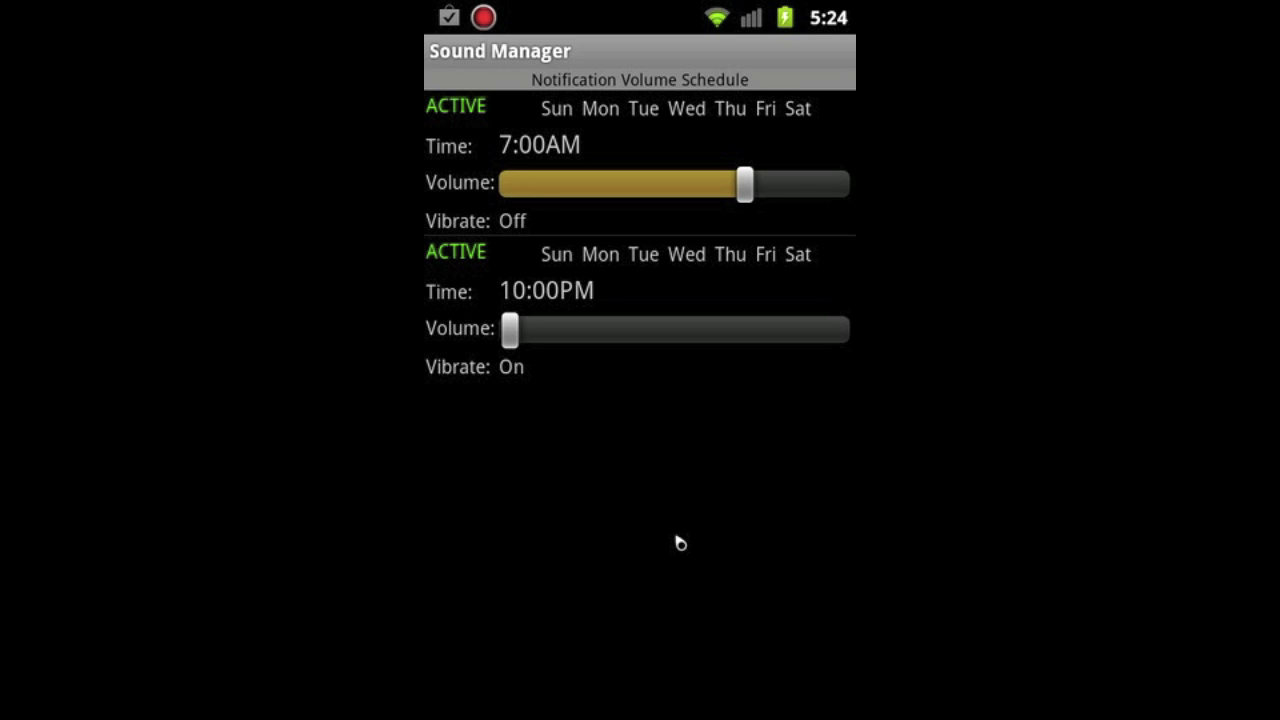
Add a third notification volume schedule for every day except Tuesday and Thursday, keeping the default time, and return to the home screen.
key(Menu)
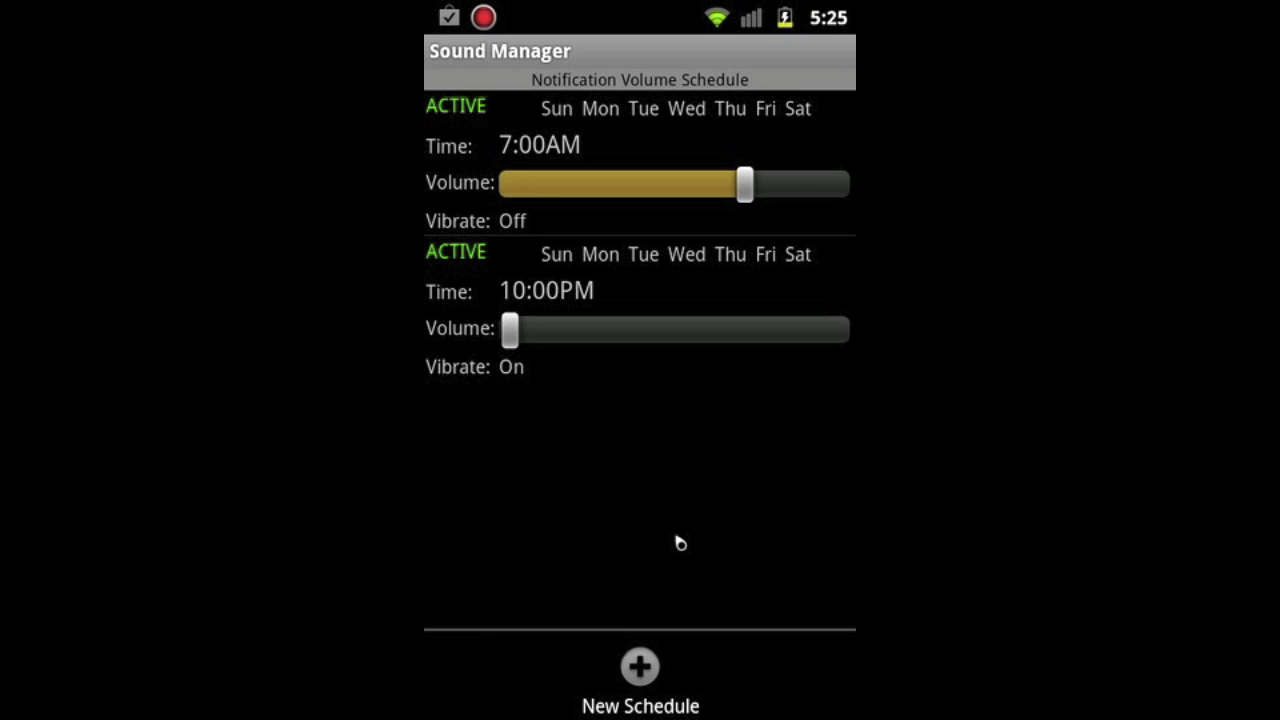
click(649, 687)
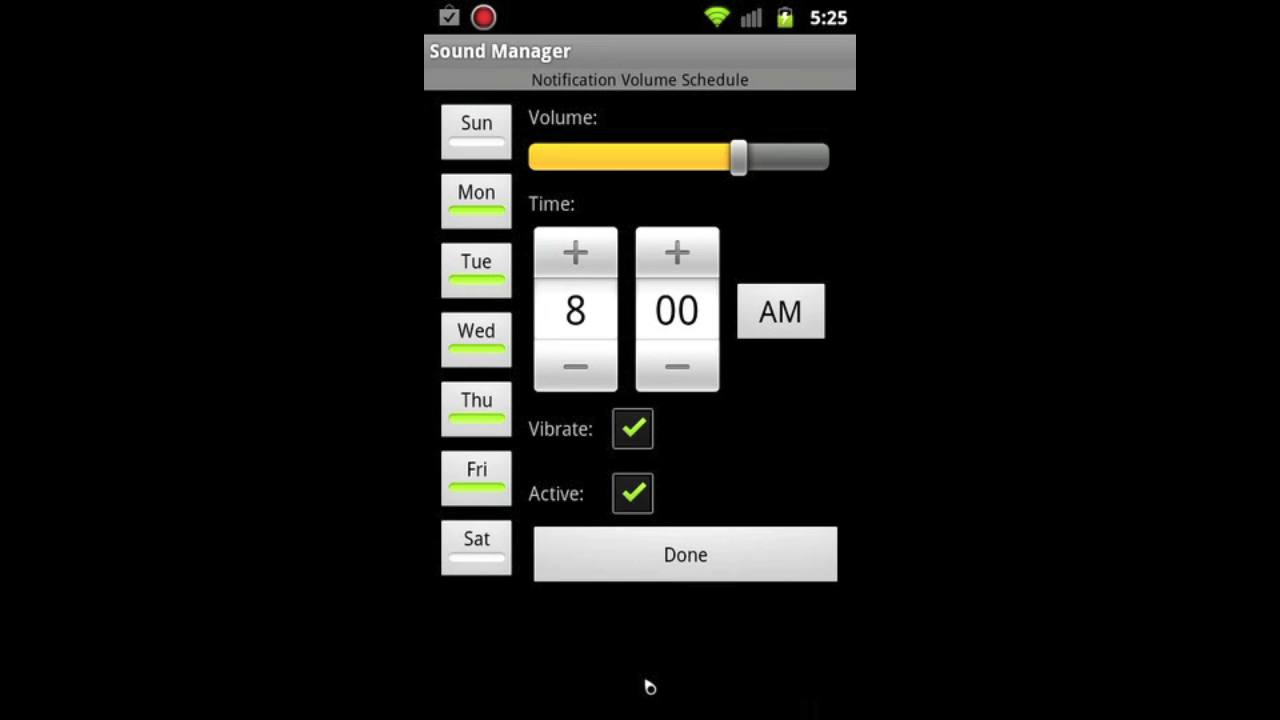
click(486, 134)
click(491, 269)
click(492, 405)
click(490, 554)
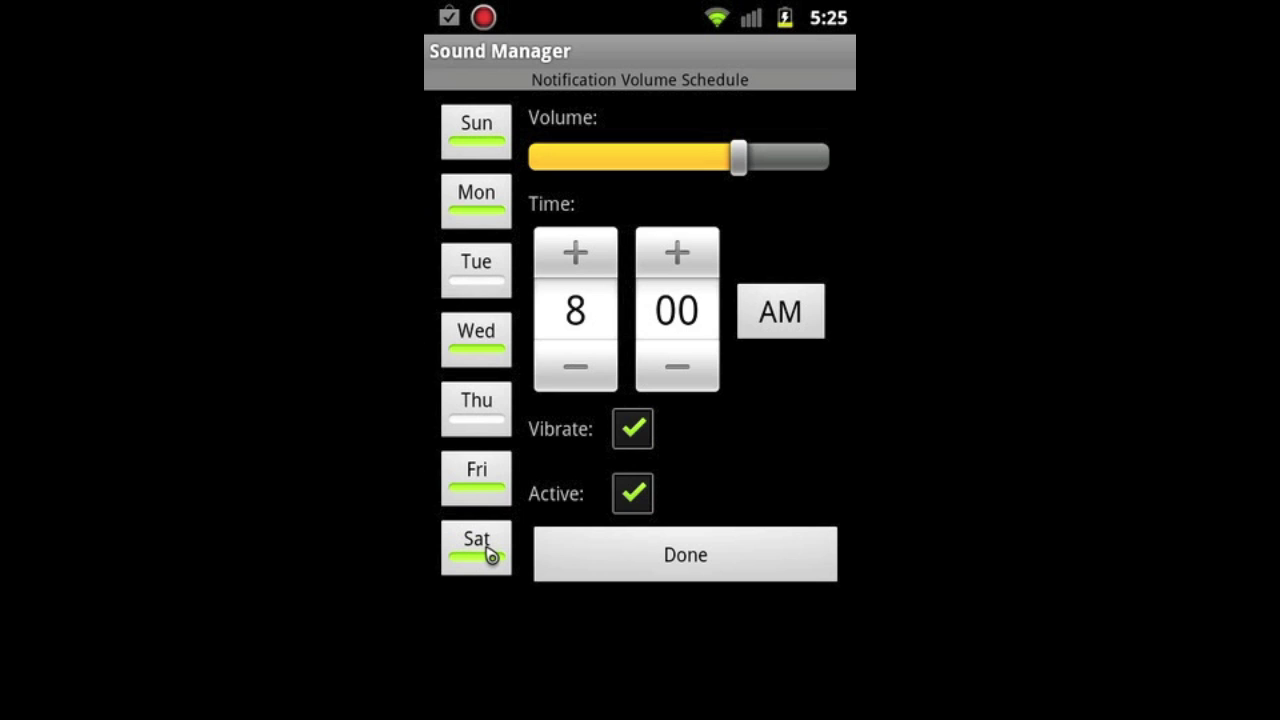
key(Escape)
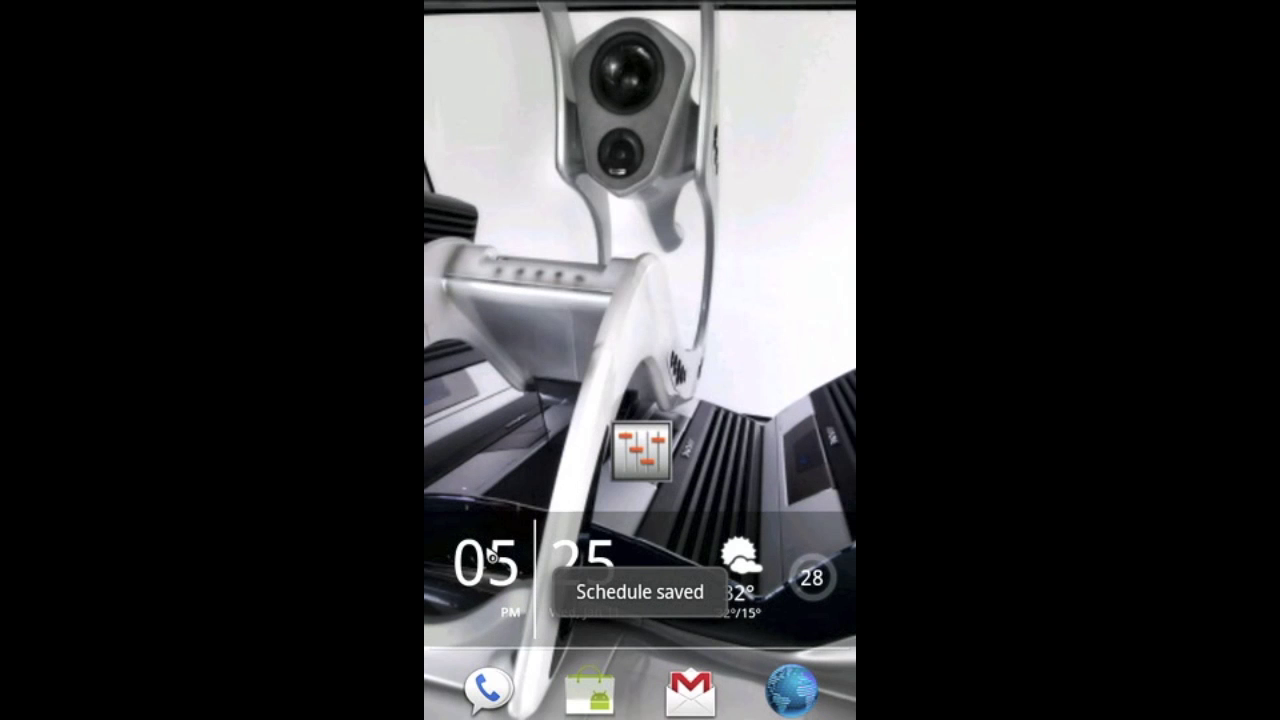